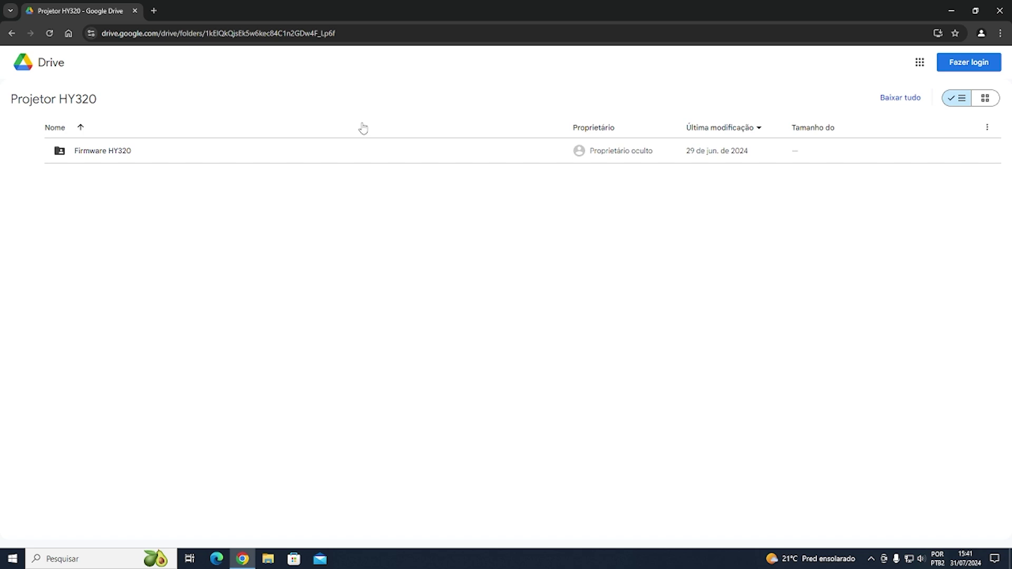
Download 03_HY320_OTA_2024-04-19-1722.img from the HY320 - Firmware Downgrade folder despite the virus-scan warning, and show the download history.
double_click(103, 151)
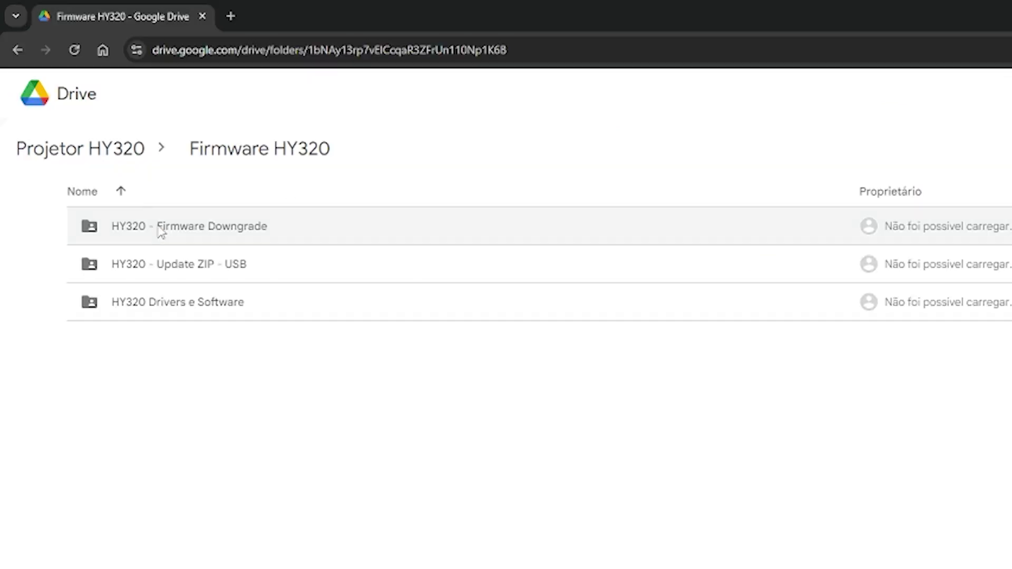
double_click(168, 234)
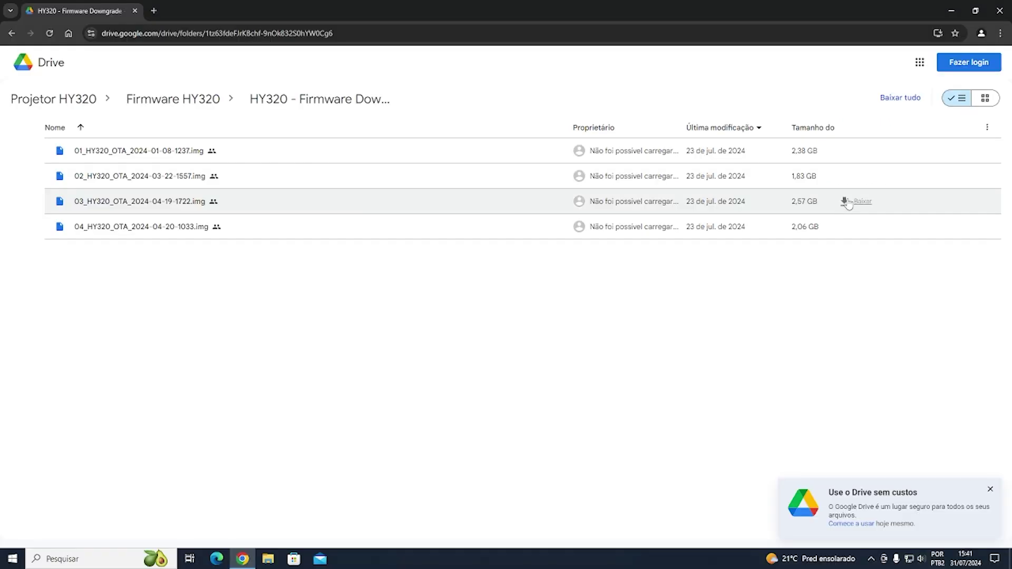
click(847, 202)
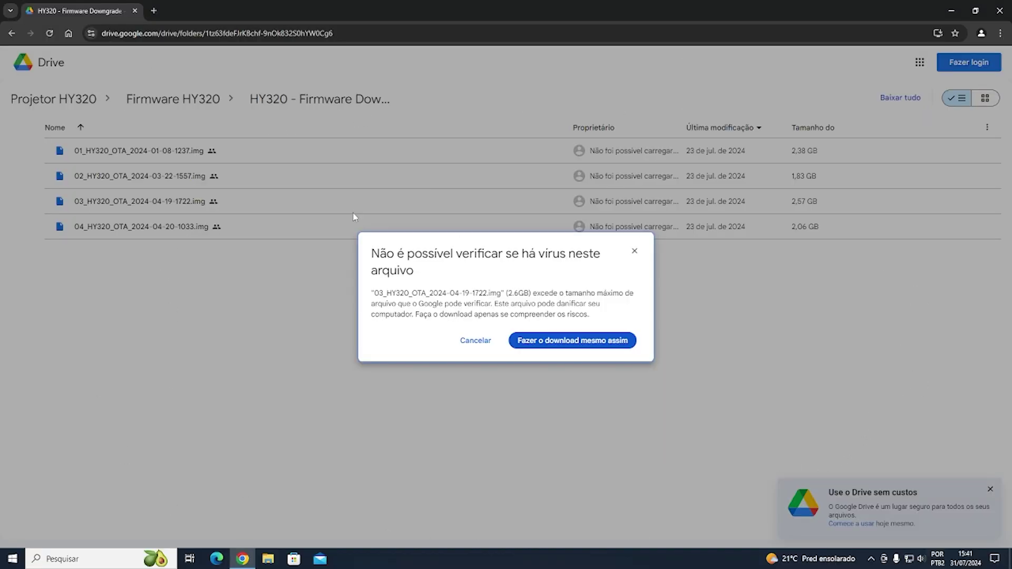
click(568, 340)
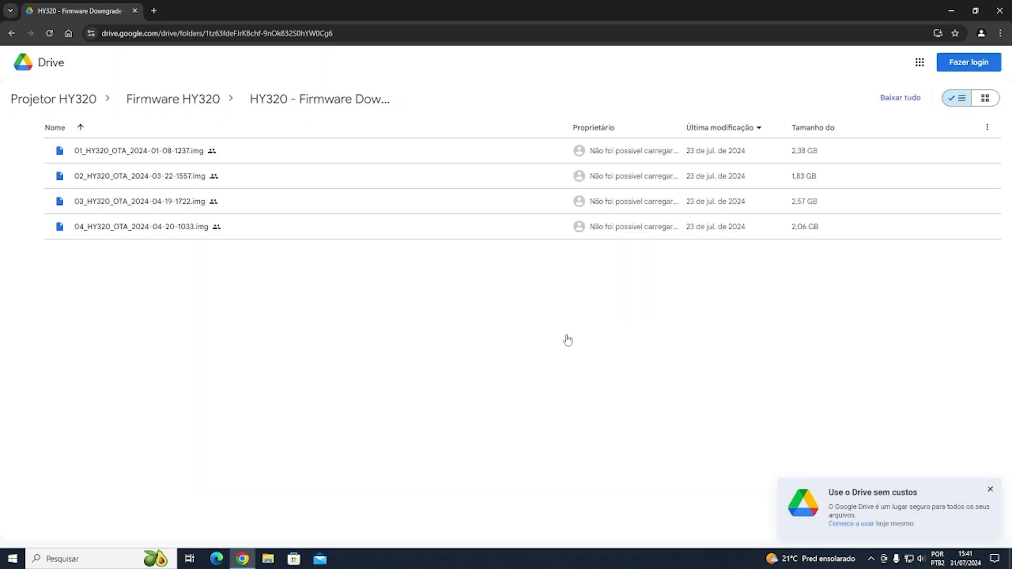
key(ctrl+j)
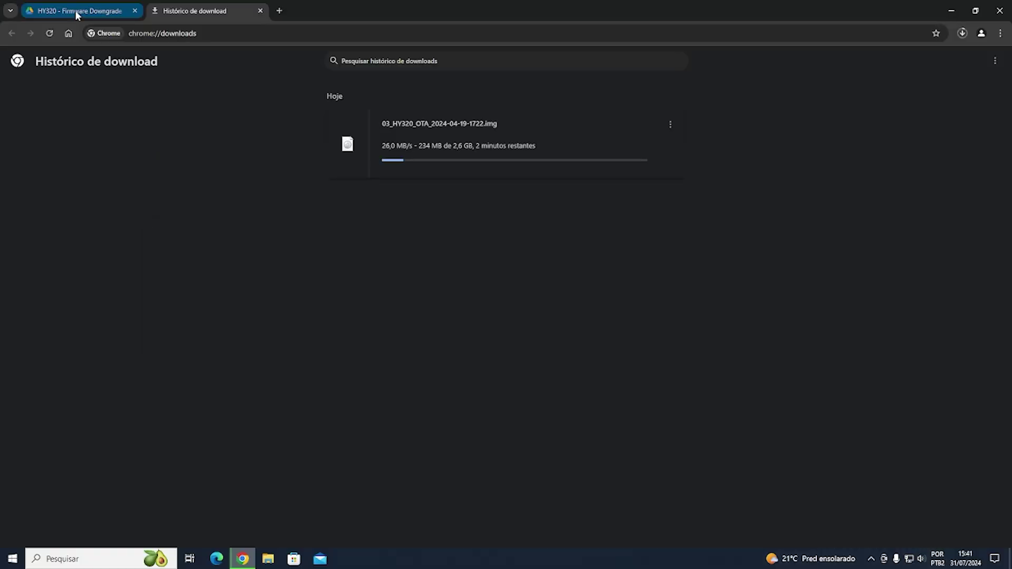
Download the PhoenixSuit_v1.19 folder from HY320 Drivers e Software and check it in the download history.
click(75, 11)
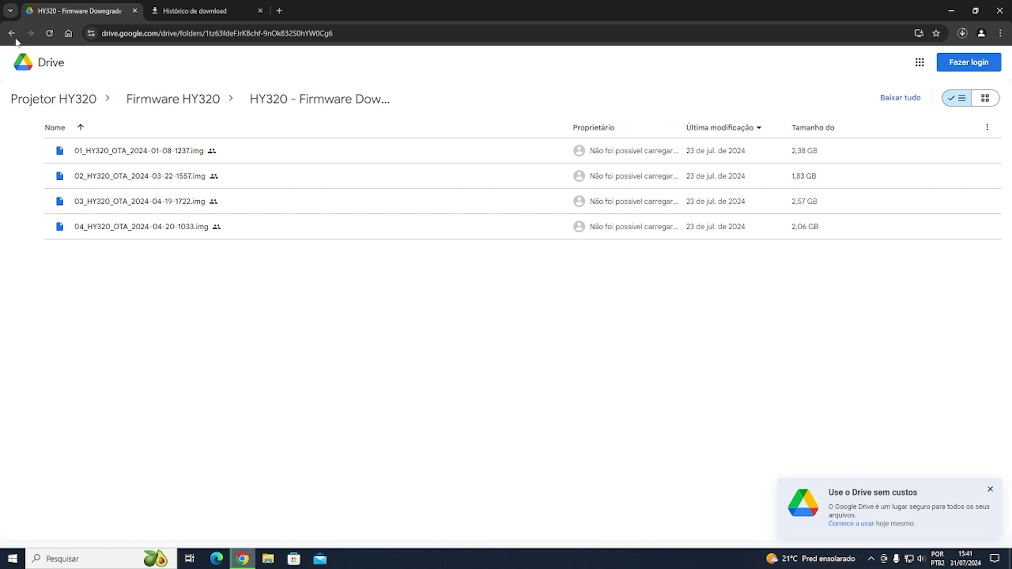
click(11, 34)
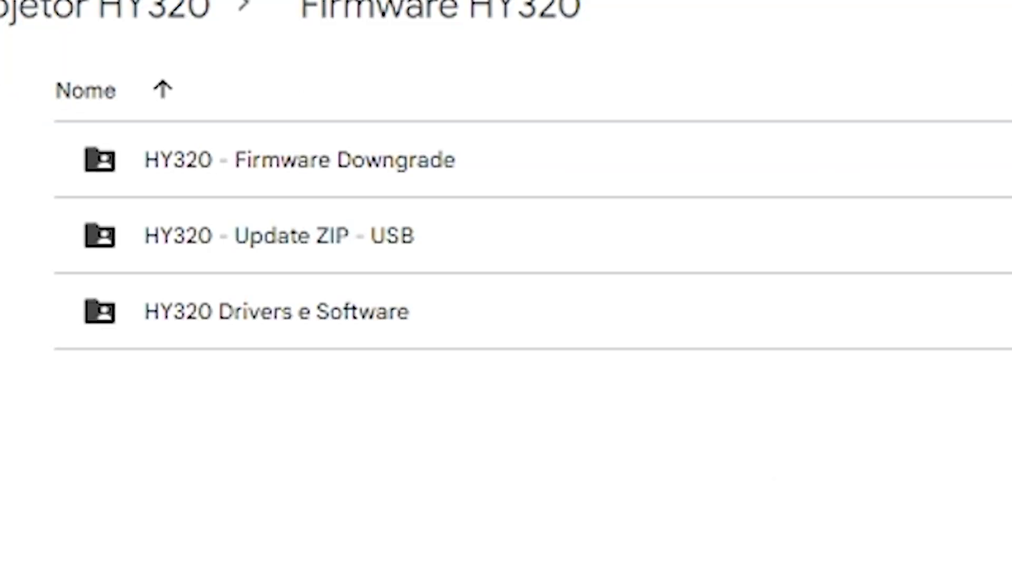
double_click(267, 316)
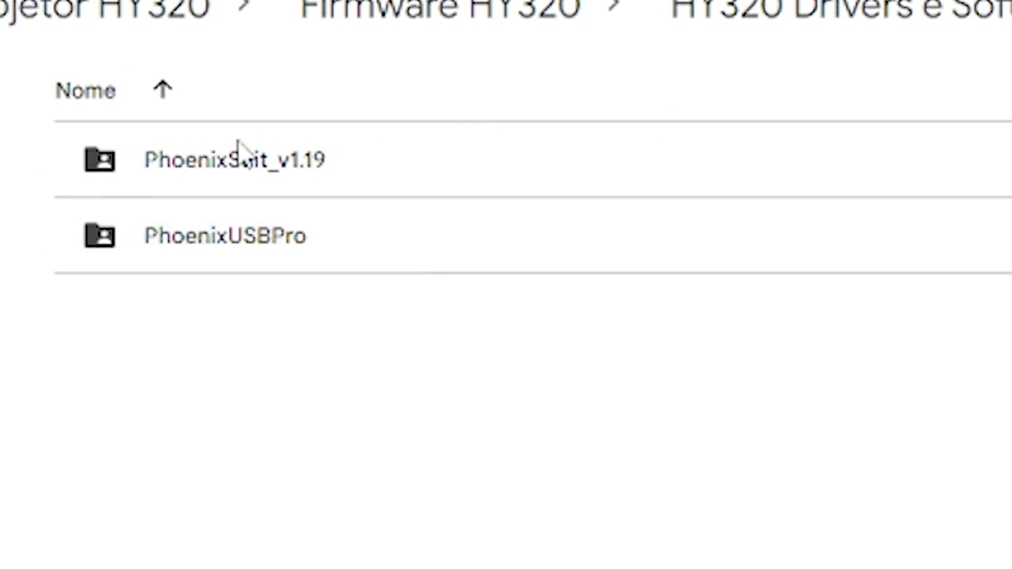
click(844, 151)
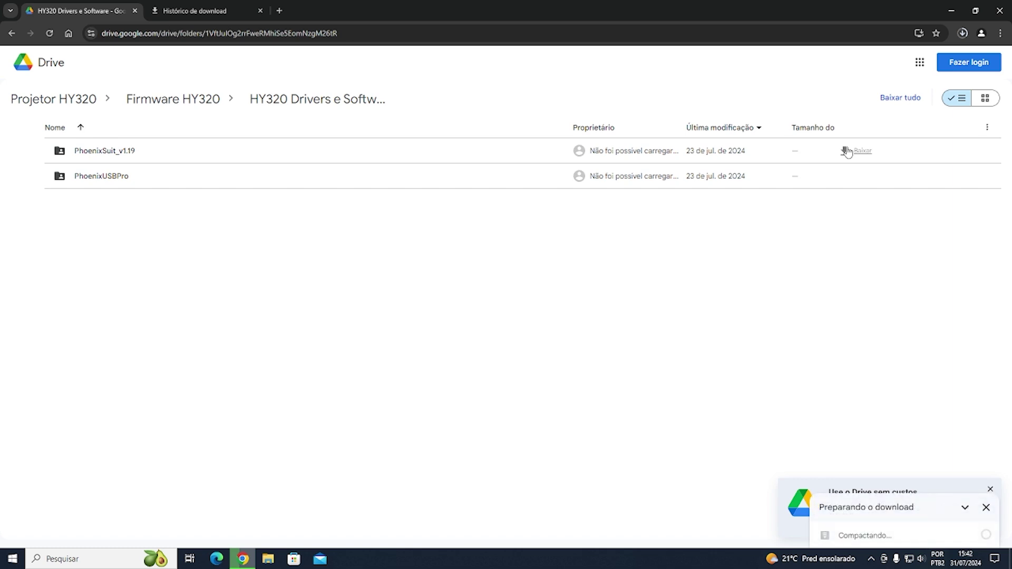
click(208, 11)
key(ctrl+shift+Tab)
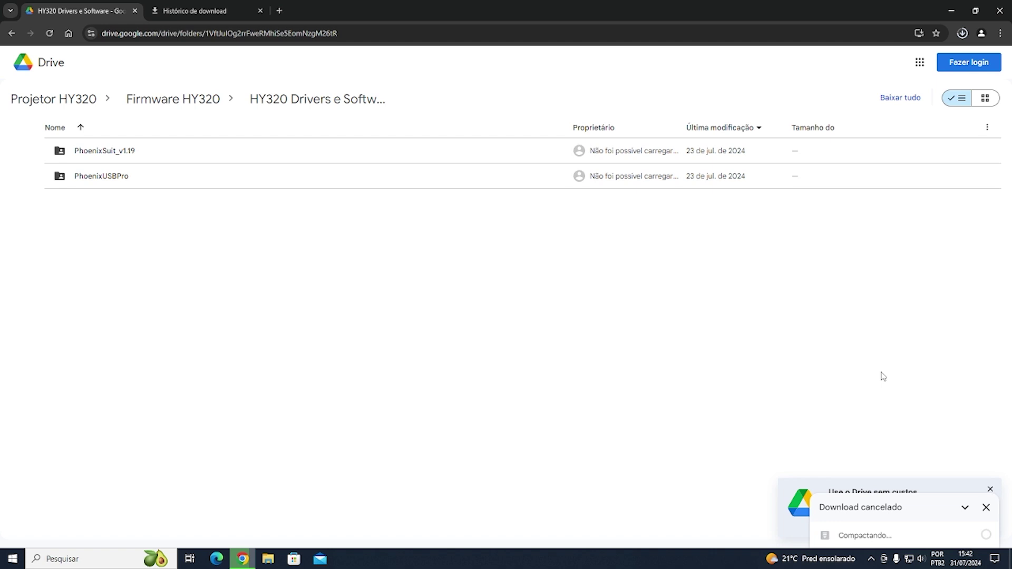
key(ctrl+Tab)
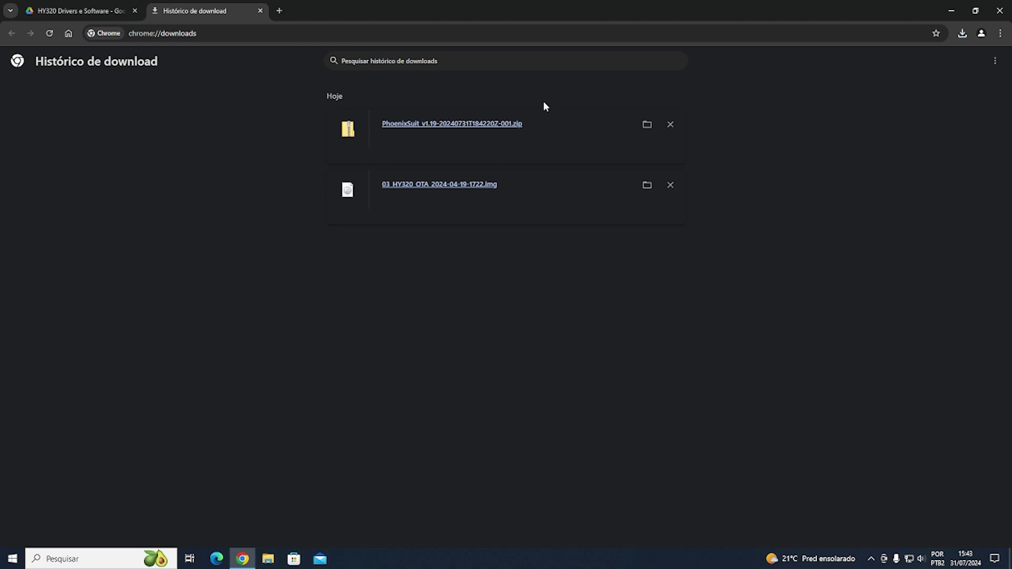
Close the browser and open the Downloads folder in File Explorer.
key(ctrl+w)
click(999, 12)
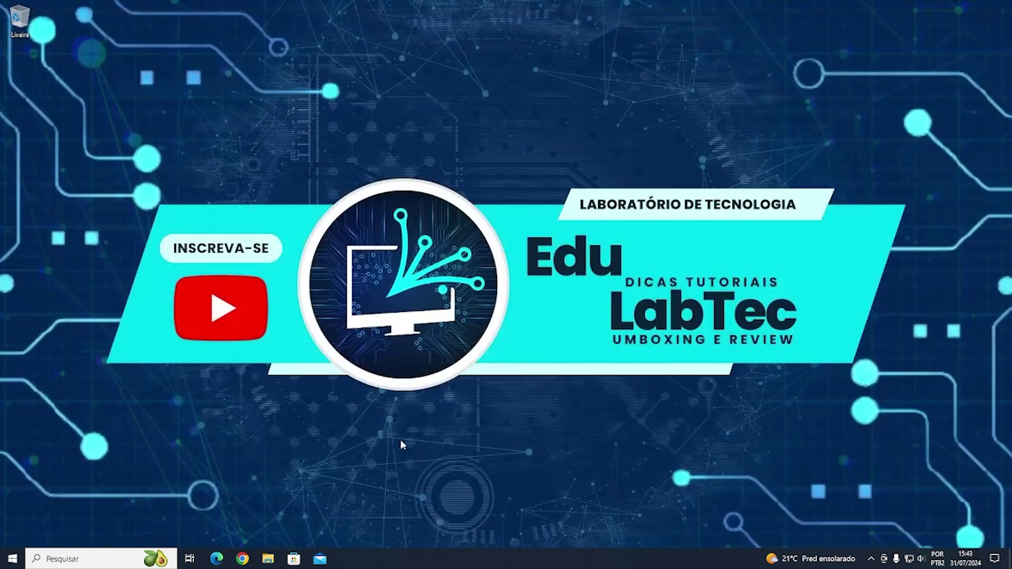
click(270, 558)
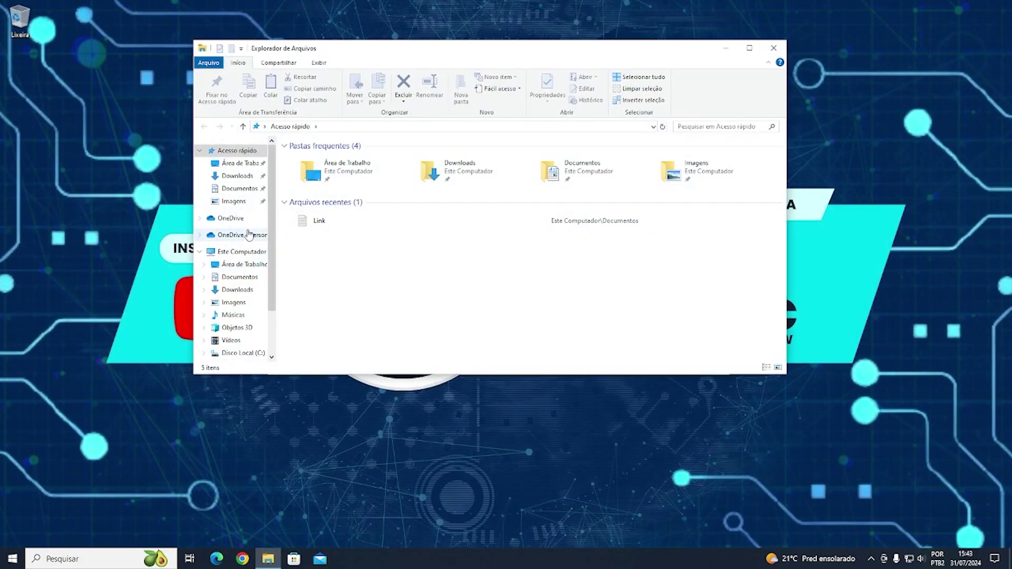
click(237, 176)
Extract the PhoenixSuit_v1.19 ZIP archive into the suggested destination folder with Windows' built-in extraction.
click(317, 193)
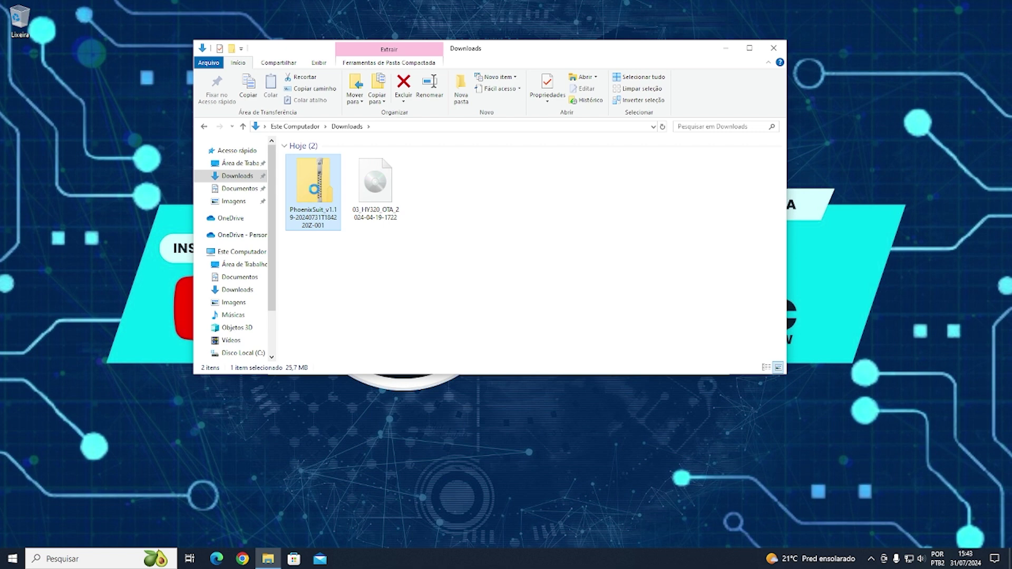
right_click(315, 192)
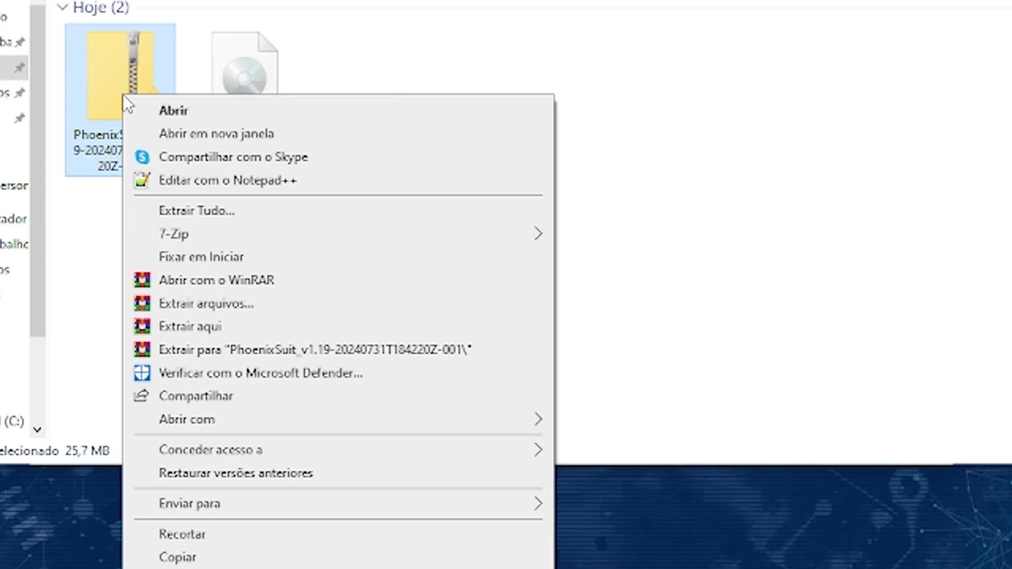
click(223, 213)
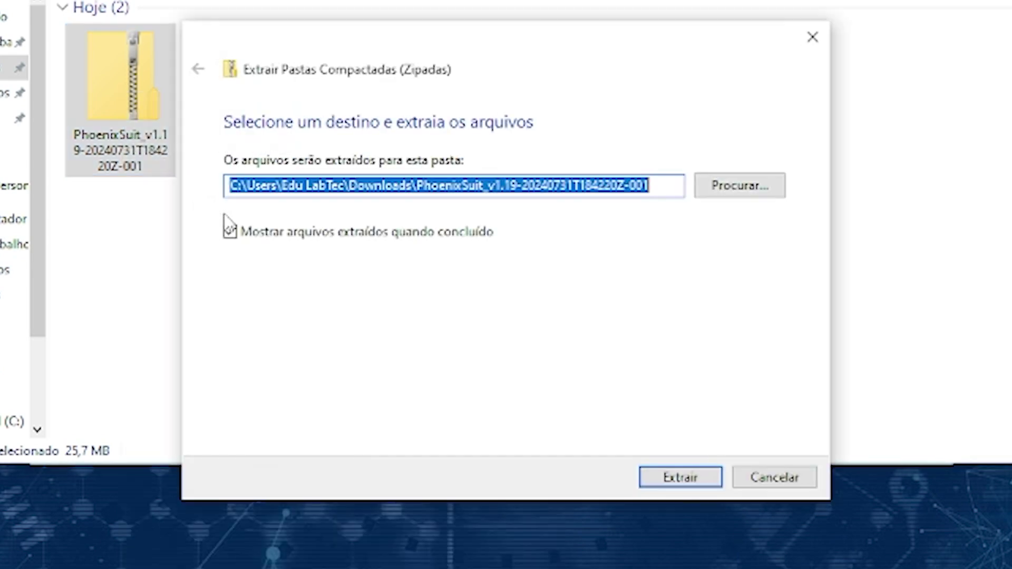
click(685, 477)
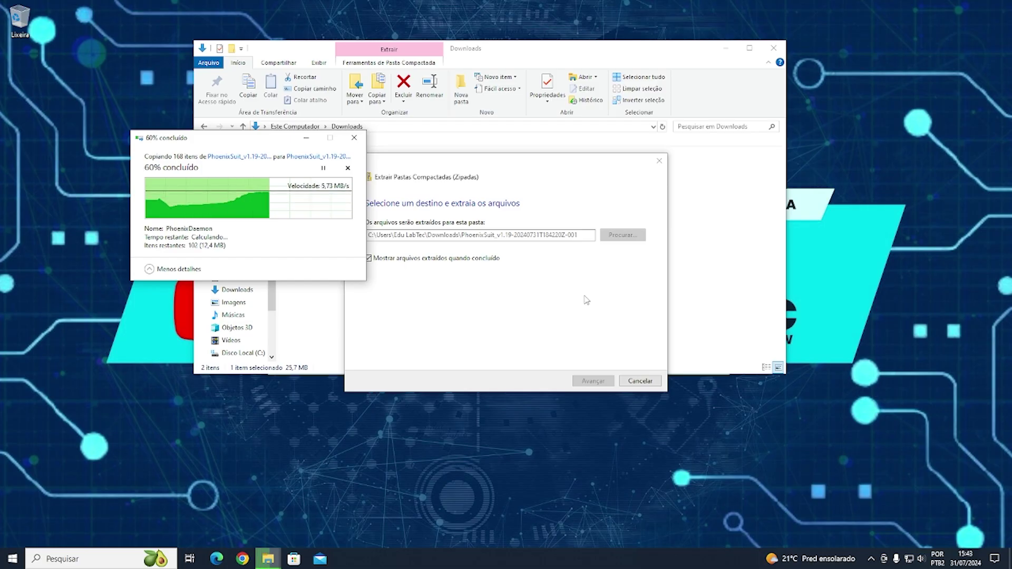
Open the PhoenixSuit_v1.19 folder inside the extracted folder and display its files as large icons.
drag(441, 72, 461, 151)
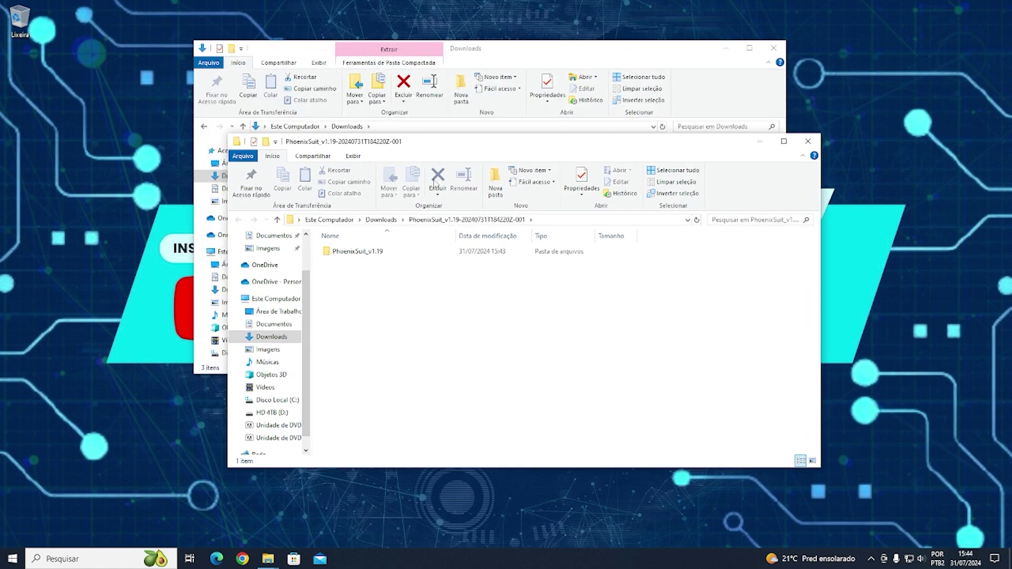
double_click(353, 252)
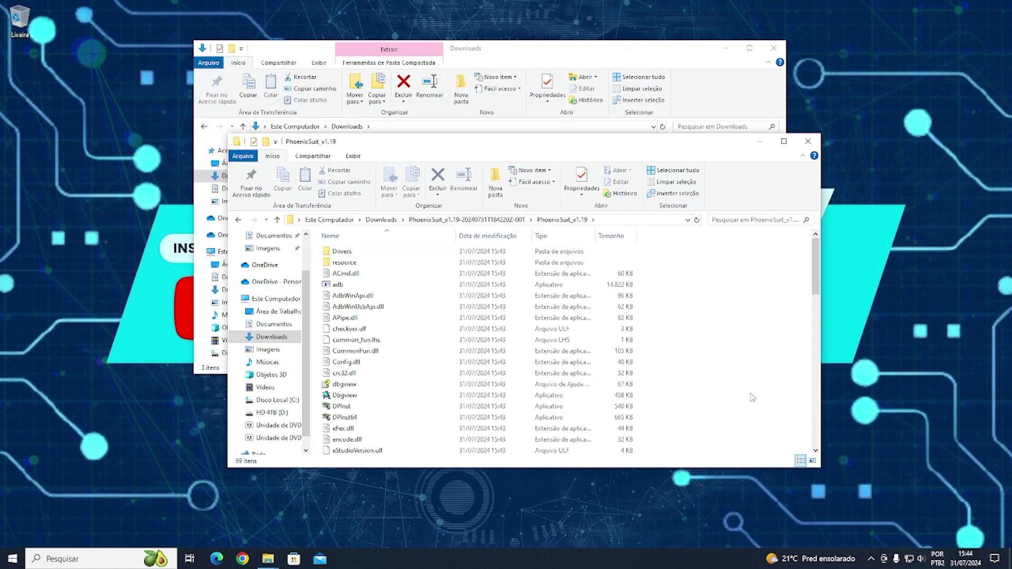
click(812, 461)
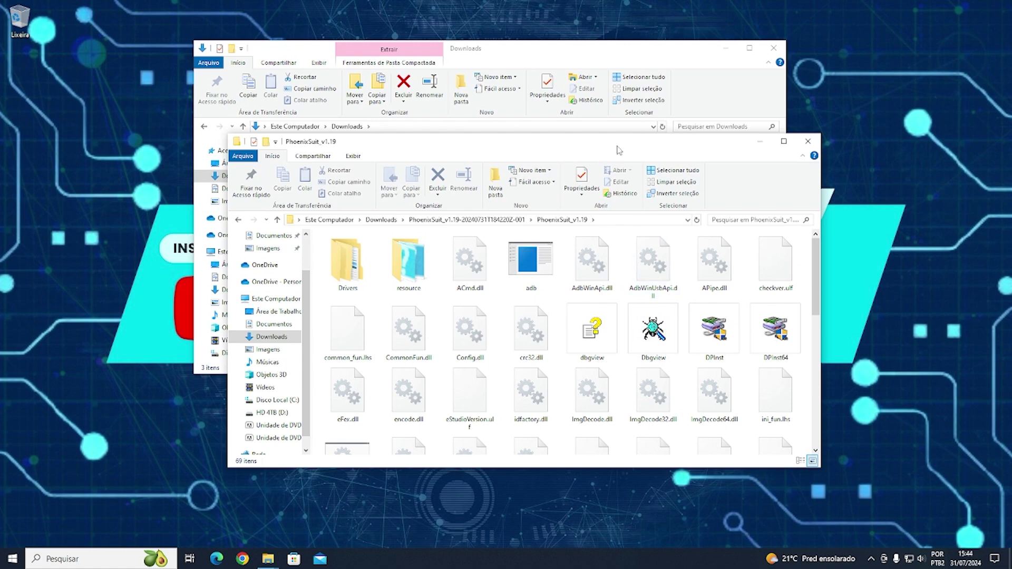
Move the two File Explorer windows apart and select the PhoenixSuit application in the extracted folder.
drag(617, 151, 518, 65)
click(742, 83)
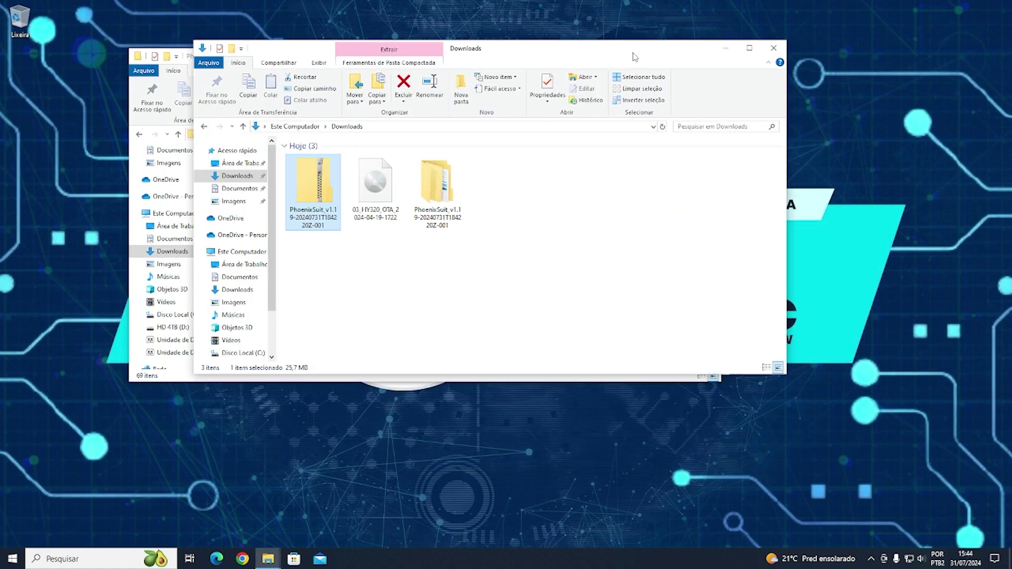
drag(634, 53, 831, 90)
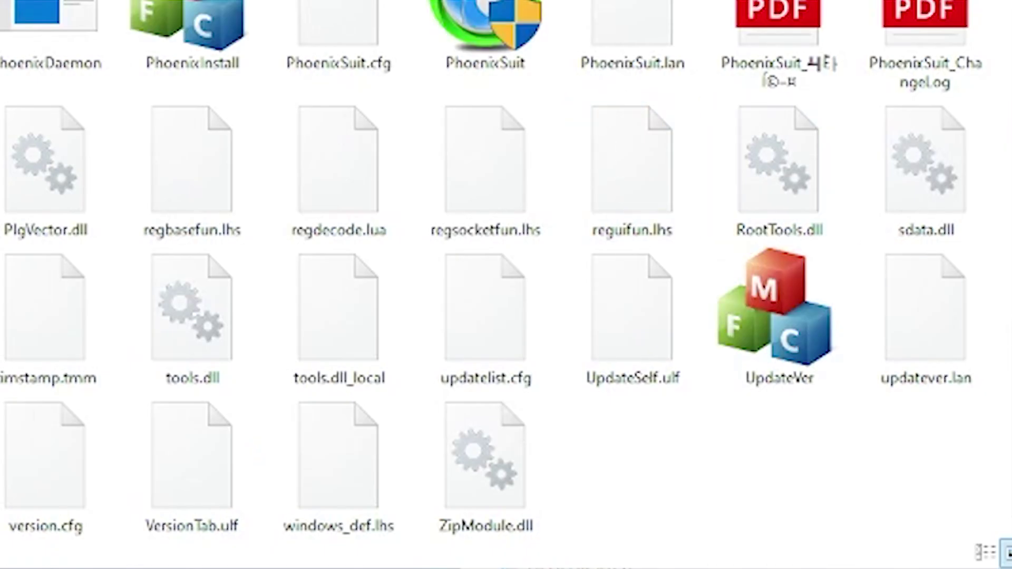
scroll(791, 421, up, 5)
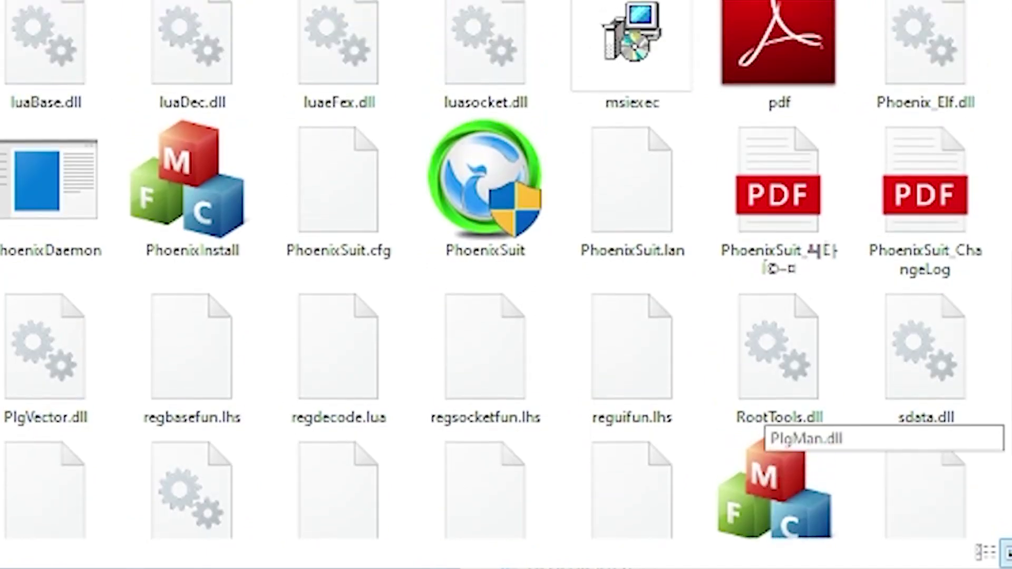
click(498, 302)
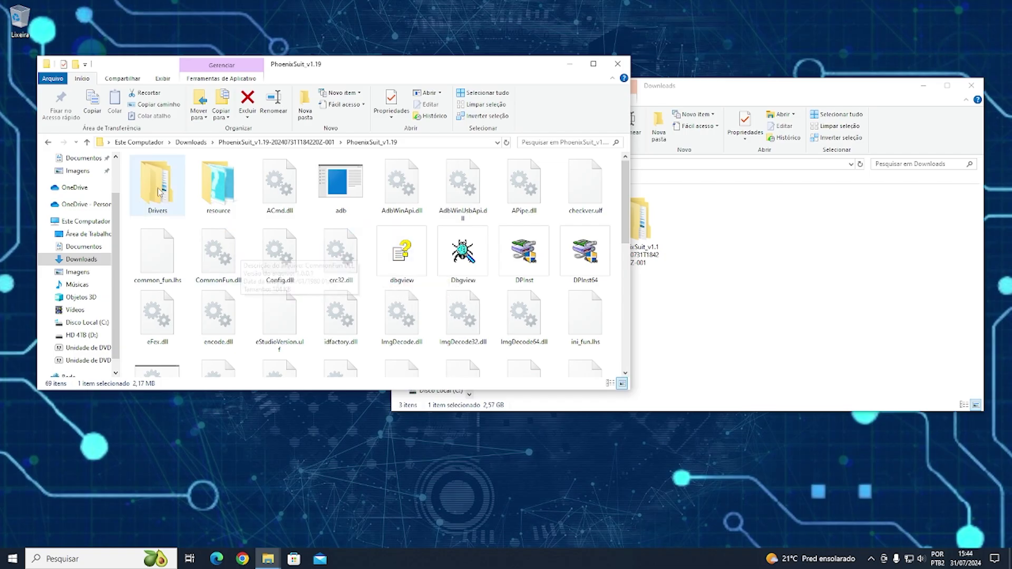
Open the AW_Driver folder within Drivers, show large icons, and run InstallUSBDrv.
double_click(158, 191)
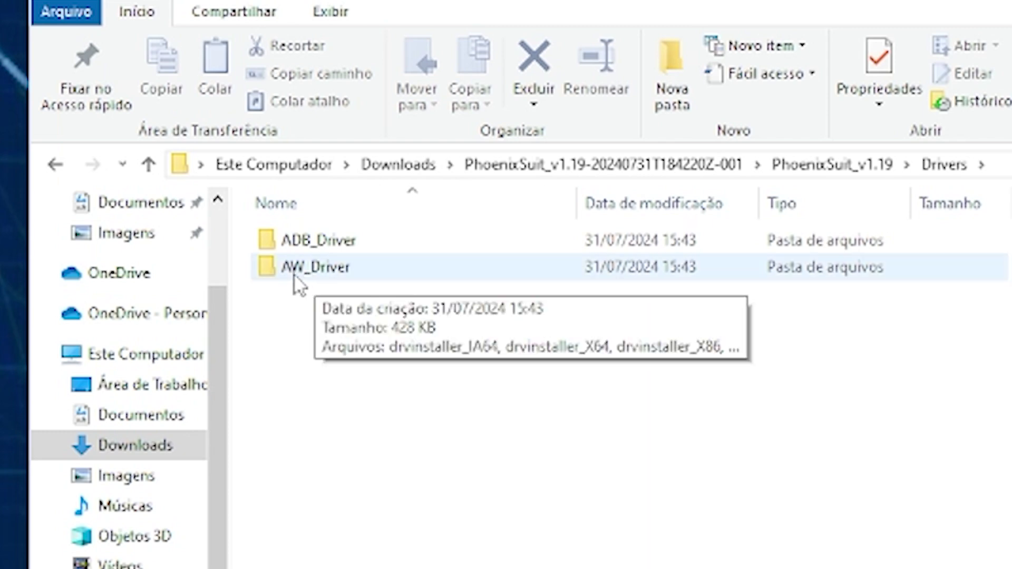
double_click(329, 270)
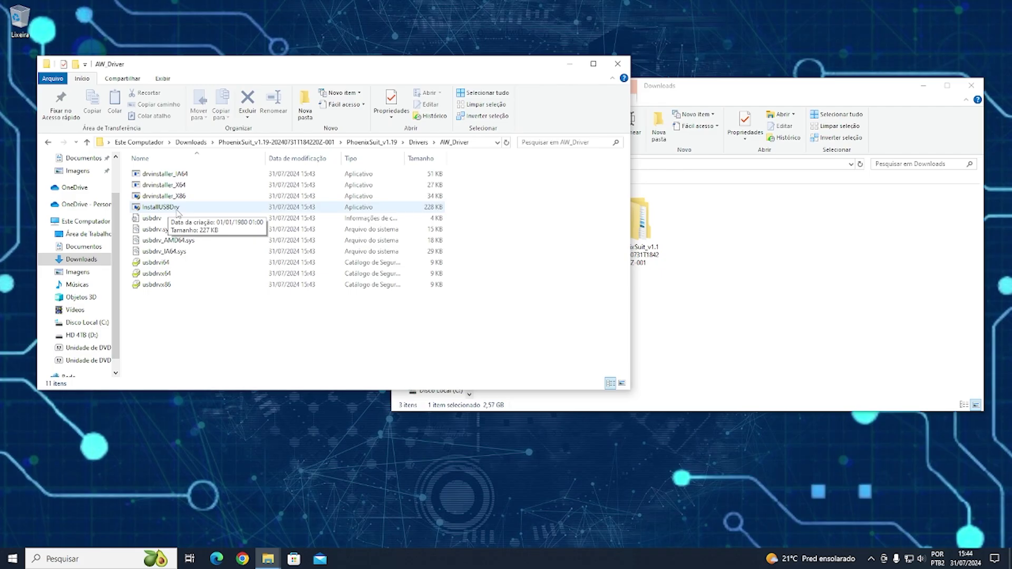
click(621, 383)
click(342, 211)
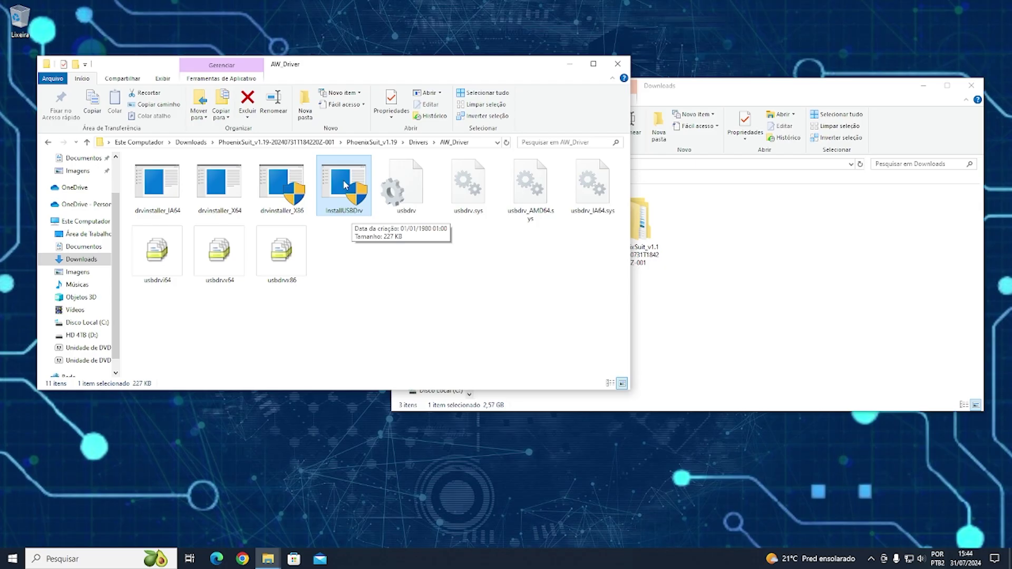
double_click(345, 184)
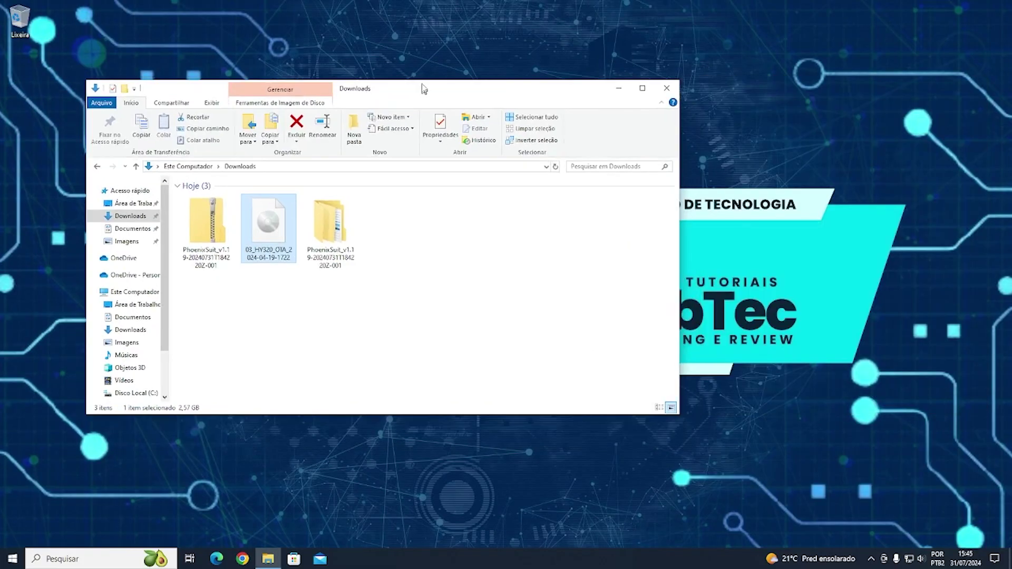
From Downloads, reopen the extracted PhoenixSuit_v1.19 program folder.
drag(424, 89, 451, 65)
double_click(361, 195)
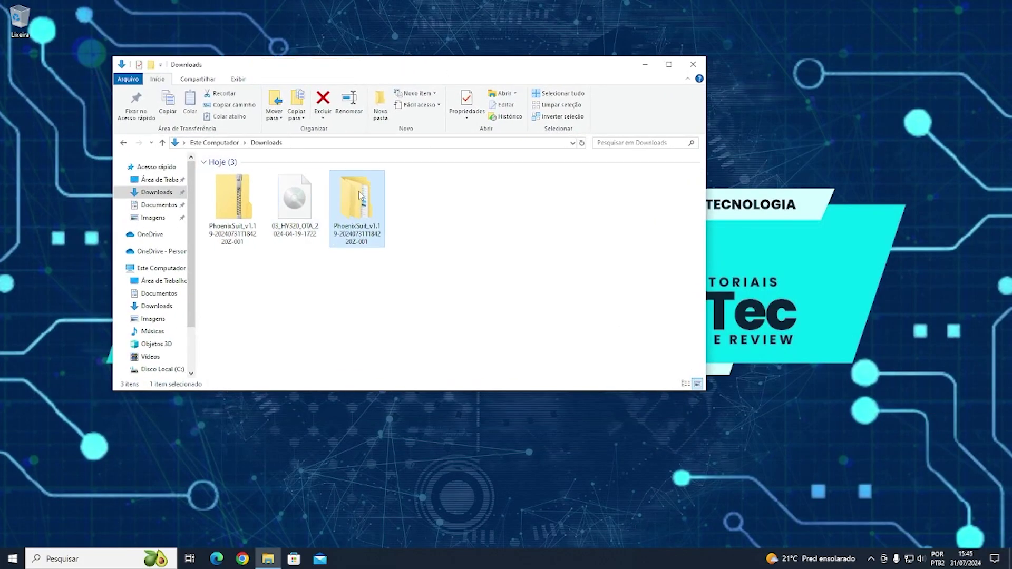
double_click(242, 174)
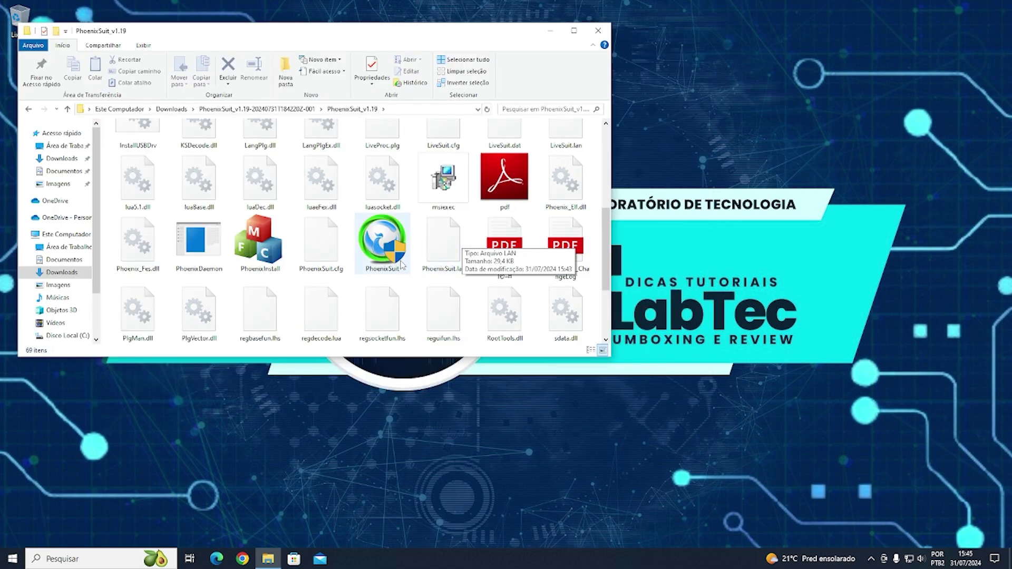
Run the PhoenixSuit application as administrator and allow it to run anyway past the SmartScreen warning.
click(377, 242)
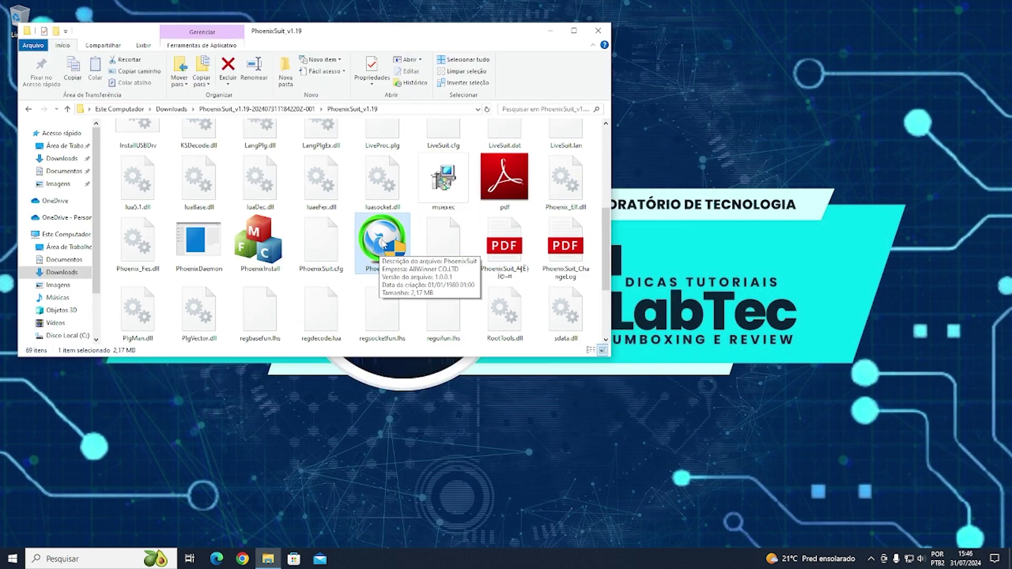
right_click(382, 241)
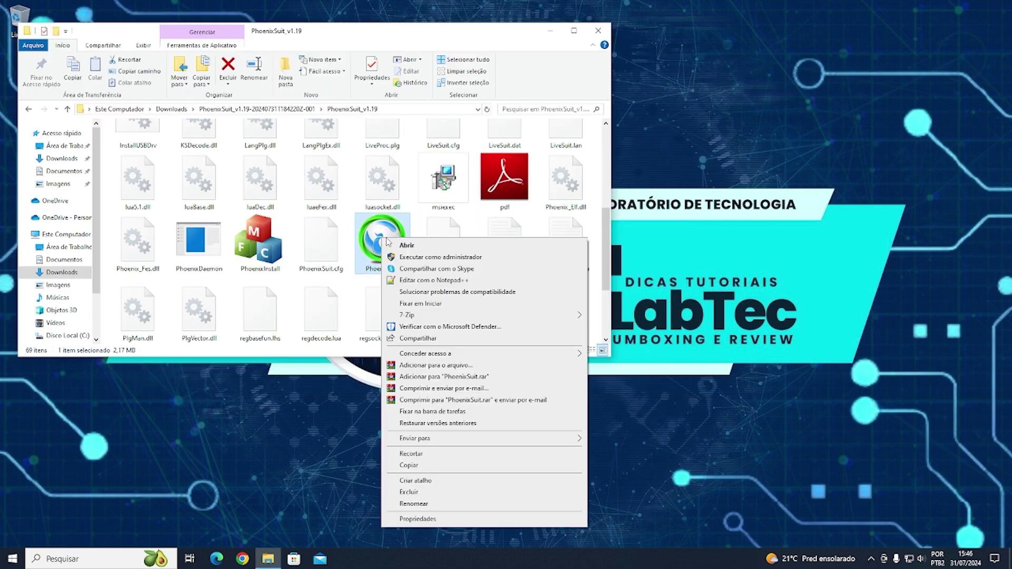
click(421, 257)
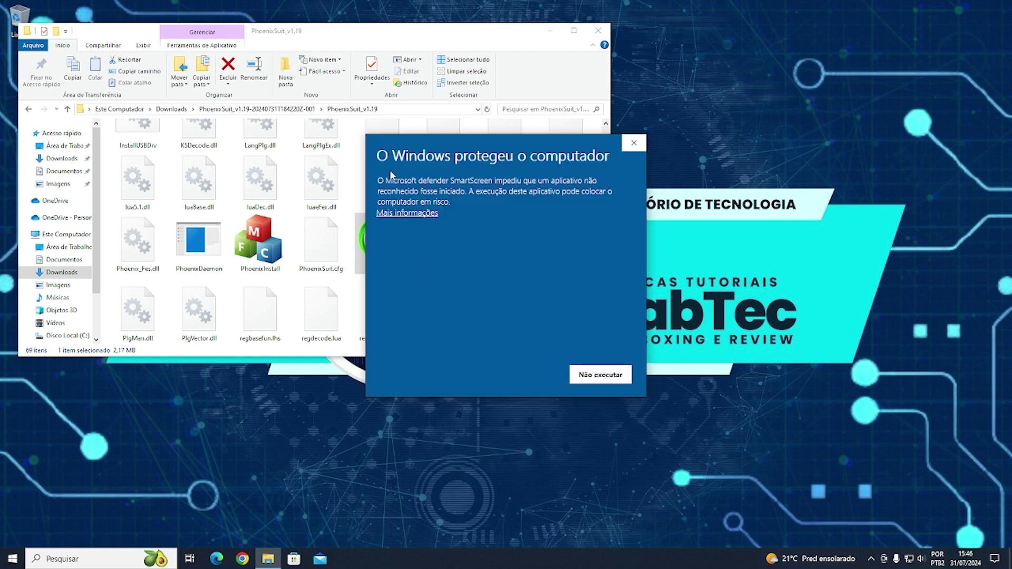
click(407, 212)
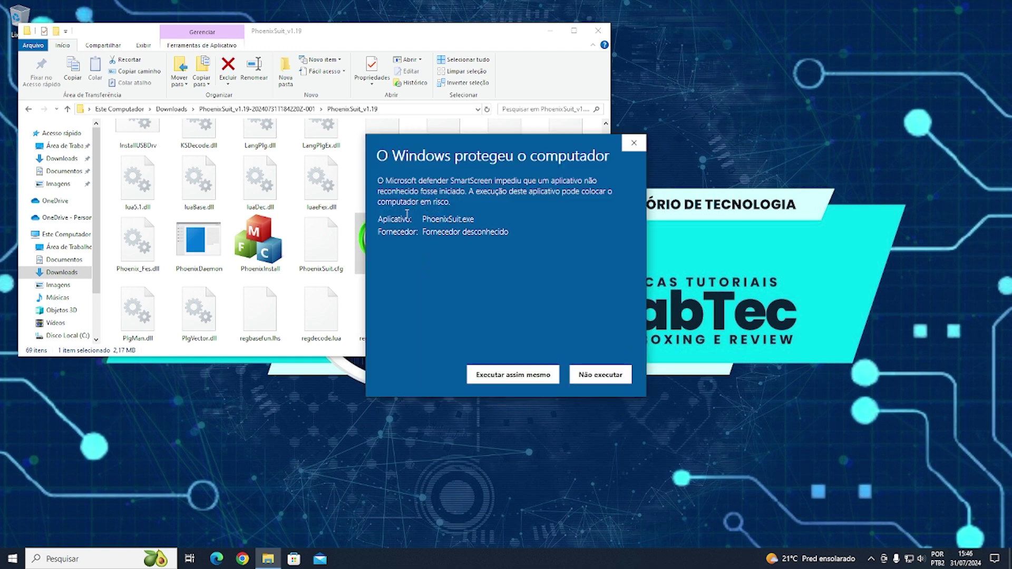
click(519, 375)
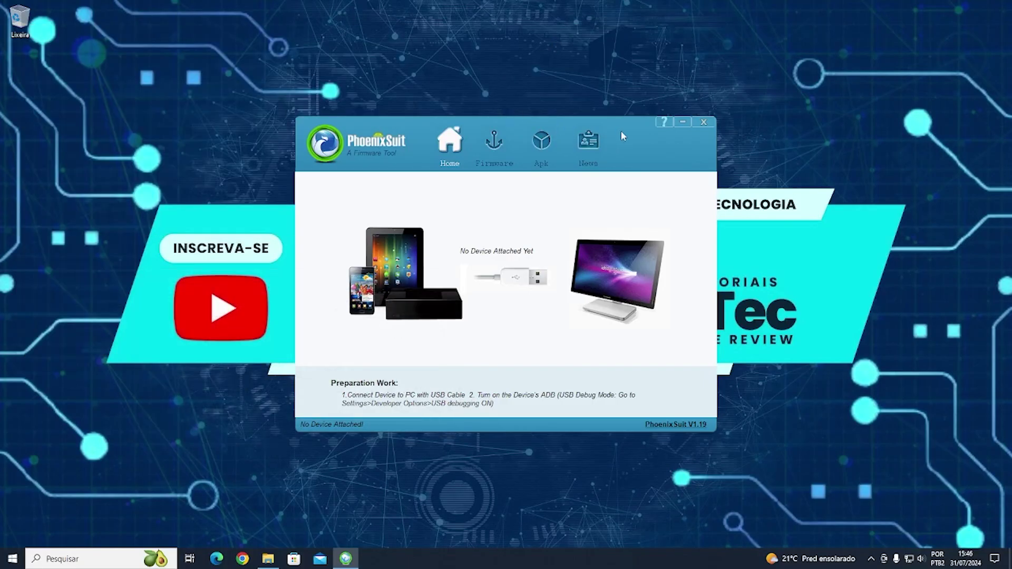
Move the PhoenixSuit window aside, search Windows for "gerenciador de", and open Gerenciador de Dispositivos.
drag(620, 131, 409, 30)
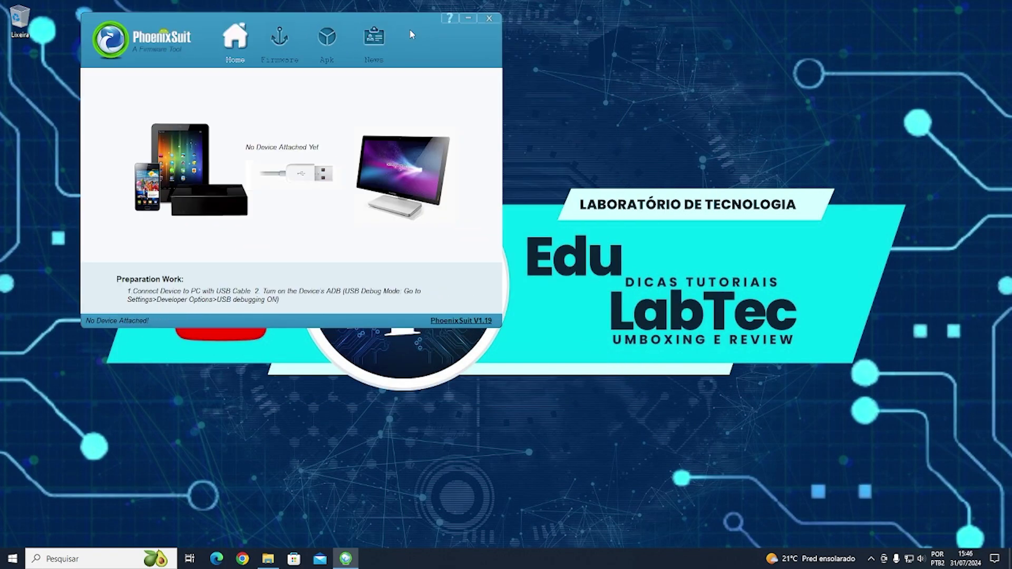
click(69, 558)
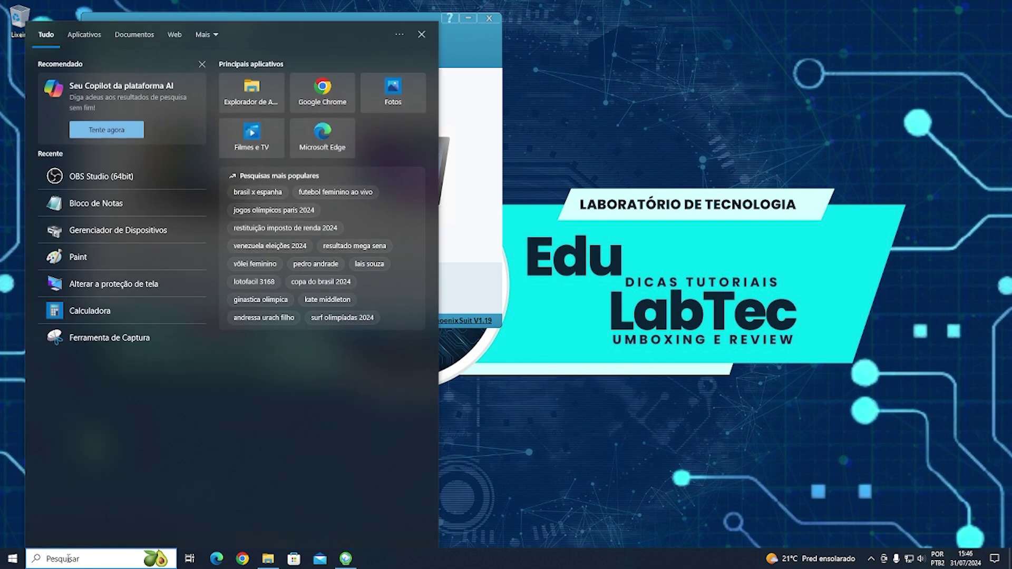
text(gerenciadorde)
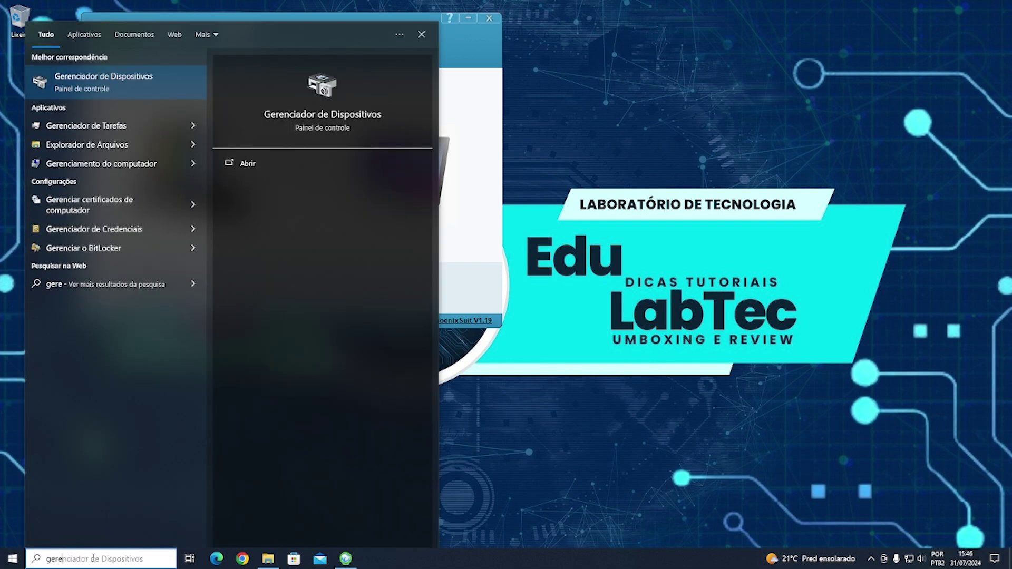
key(BackSpace)
key(BackSpace)
text(de)
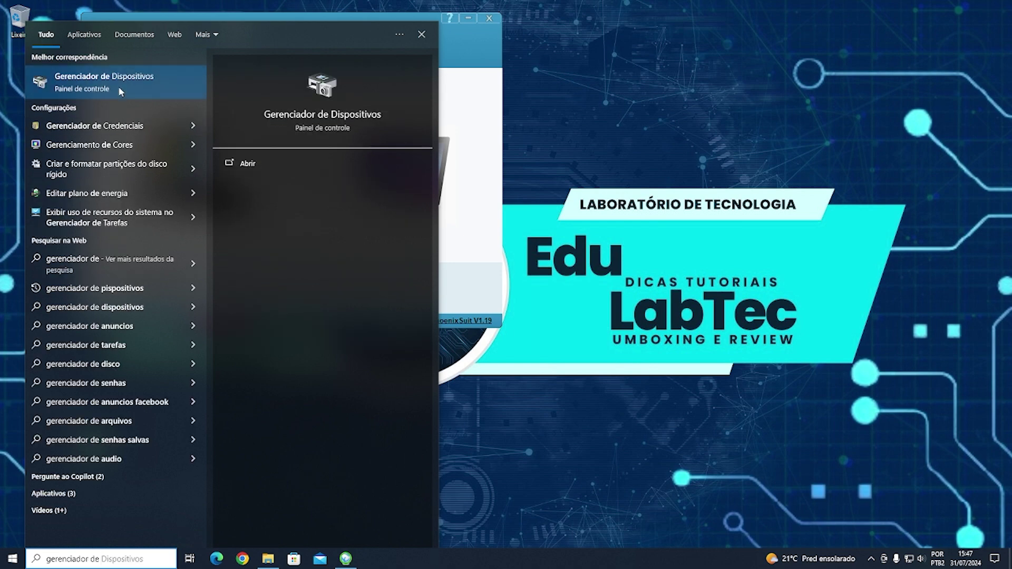
click(96, 85)
Arrange the Device Manager and PhoenixSuit windows so both are readable, and select USB Device(VID_1f3a_PID_efe8) under the USB controllers.
drag(276, 34, 277, 245)
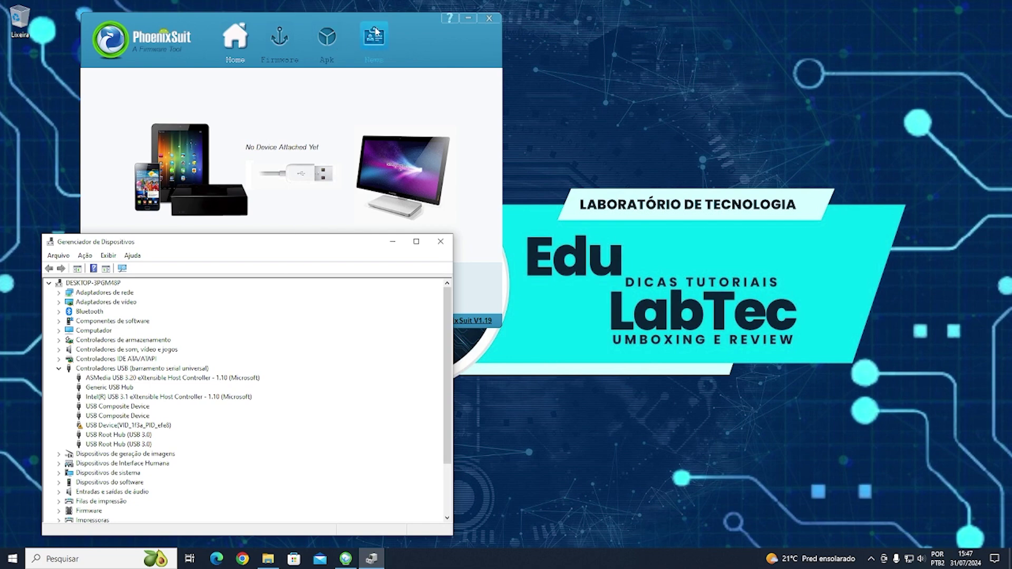
drag(426, 29, 647, 36)
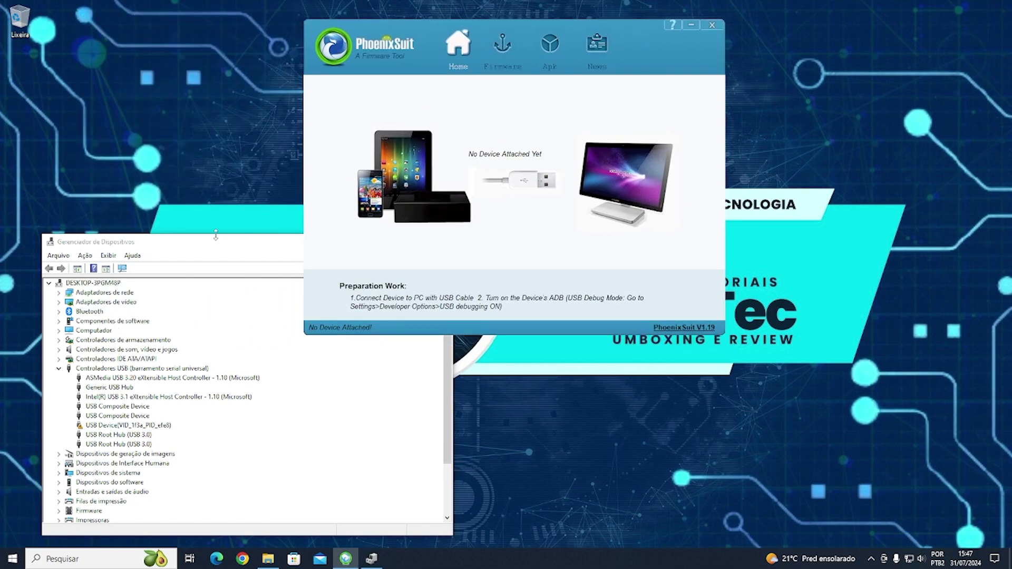
drag(216, 241, 194, 238)
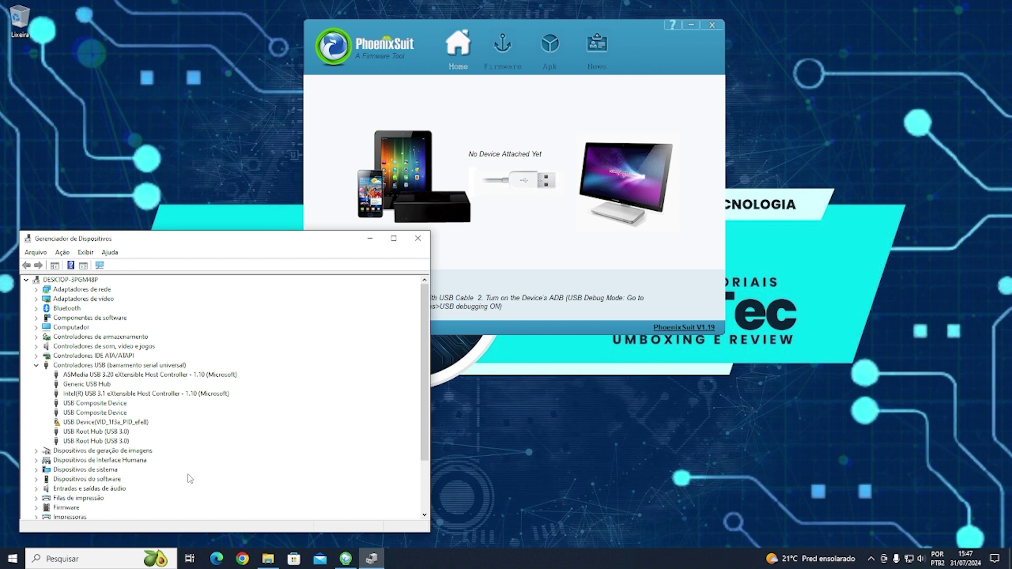
click(144, 422)
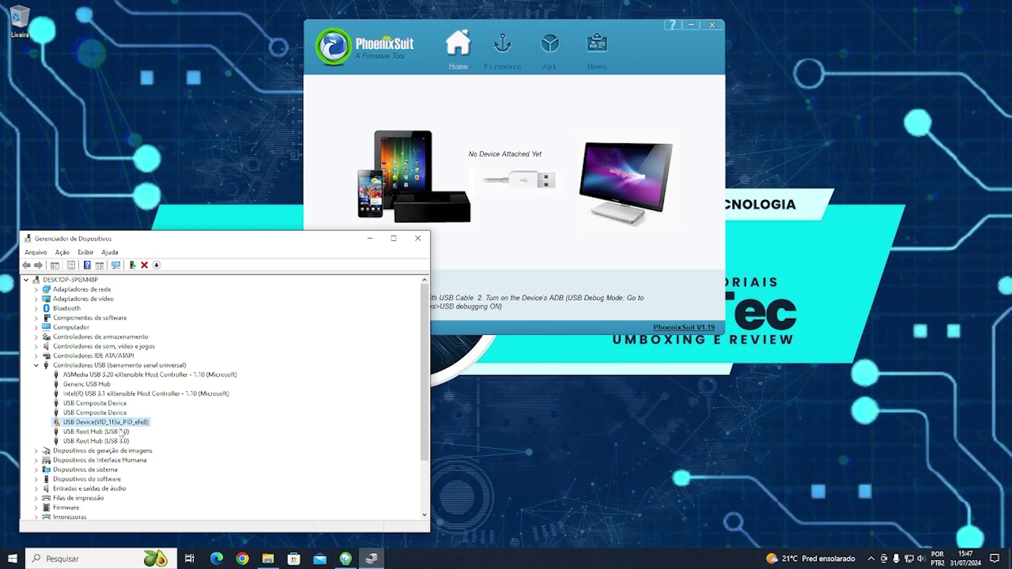
click(638, 38)
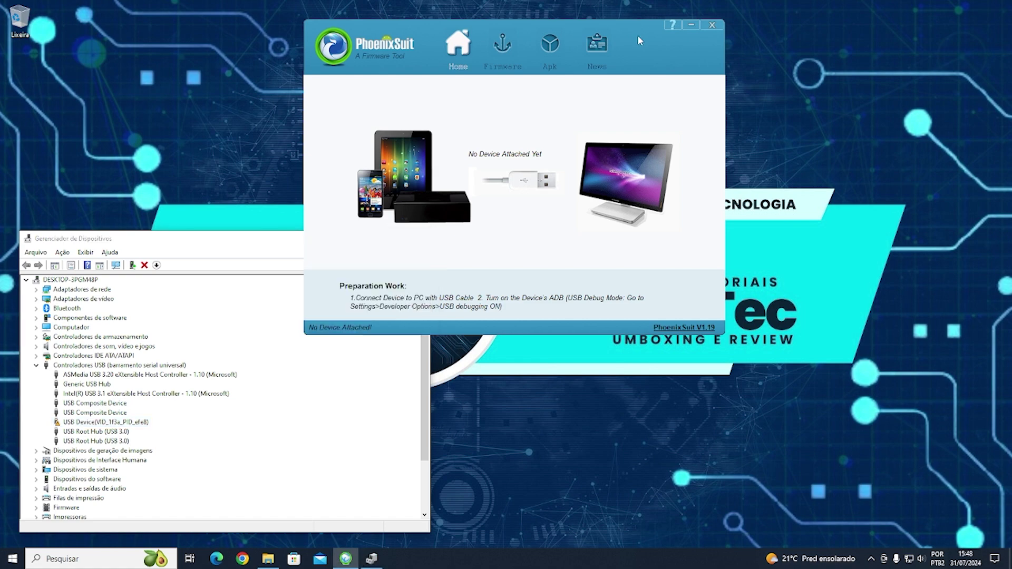
click(502, 46)
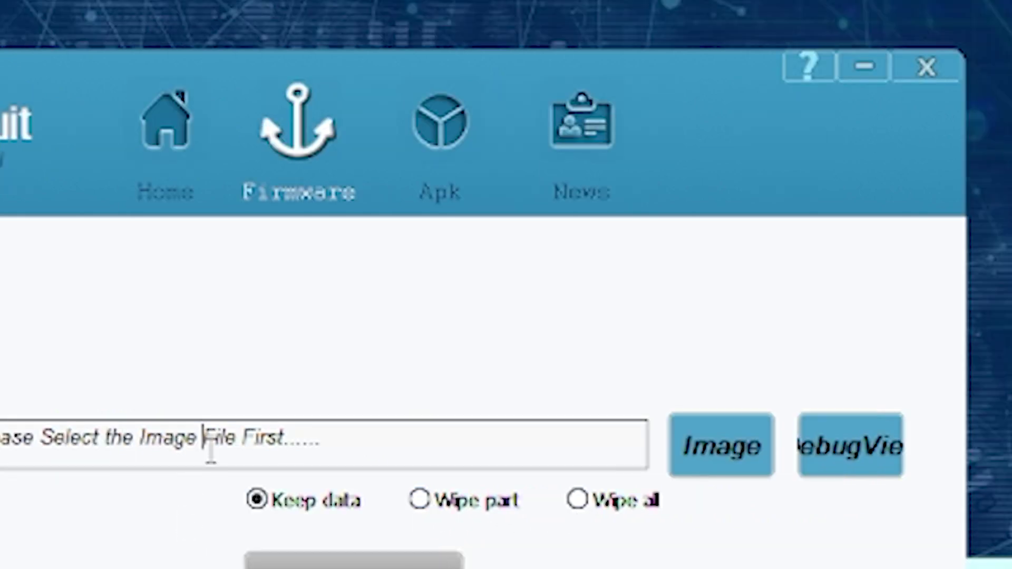
click(737, 454)
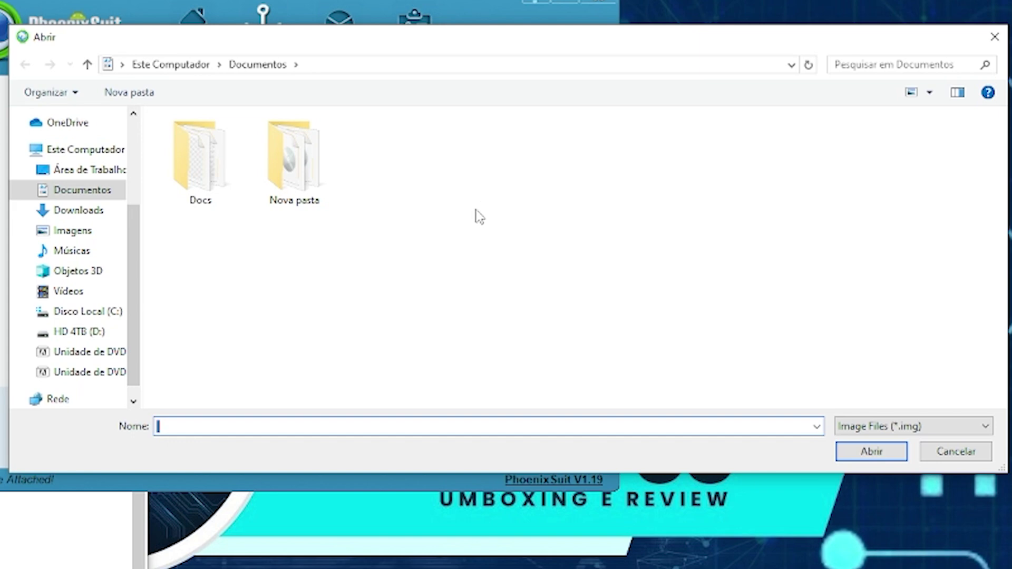
click(86, 212)
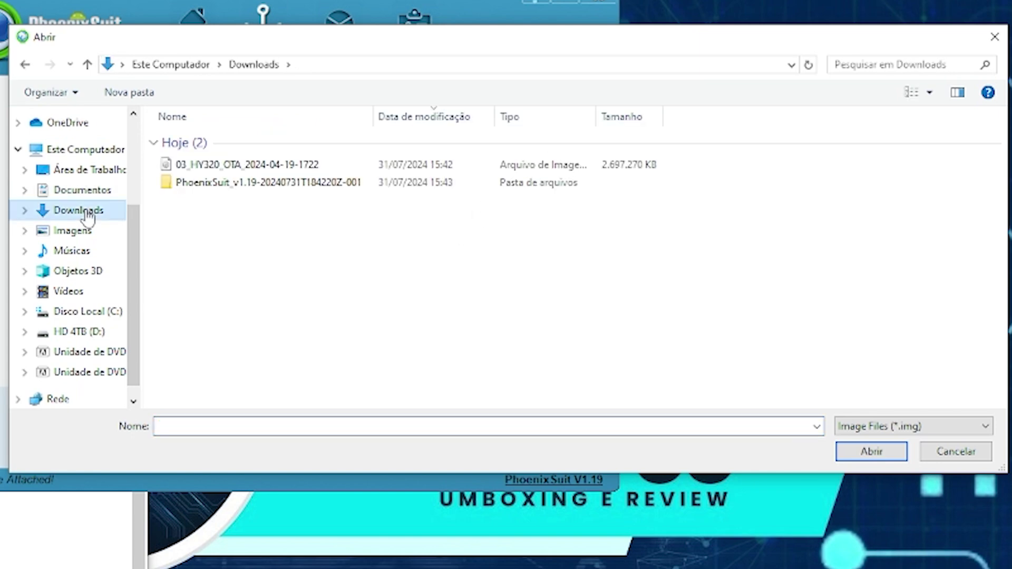
click(272, 170)
click(871, 451)
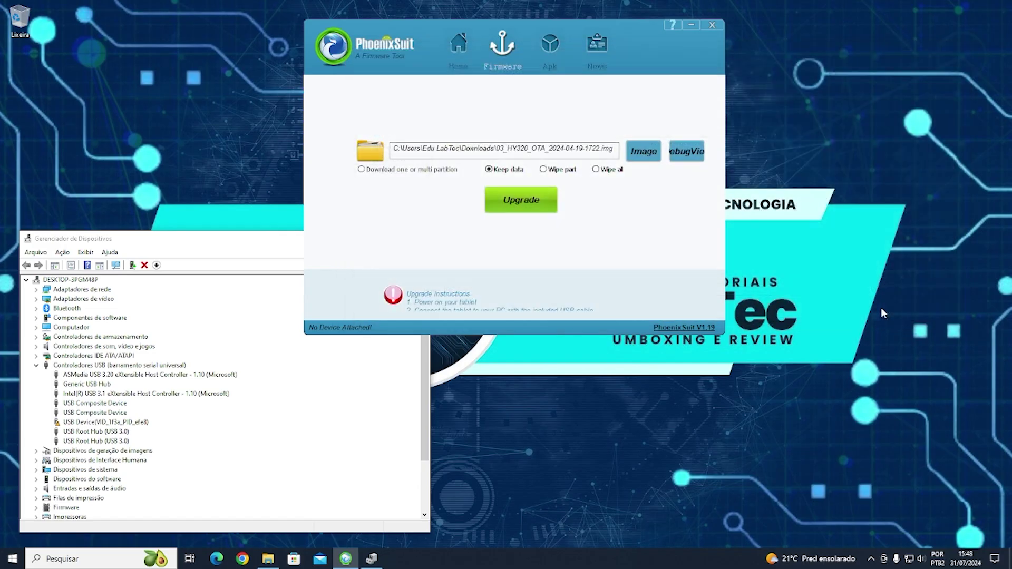
Open DebugView from PhoenixSuit, extend its window down to the taskbar, and return to the PhoenixSuit window.
click(685, 153)
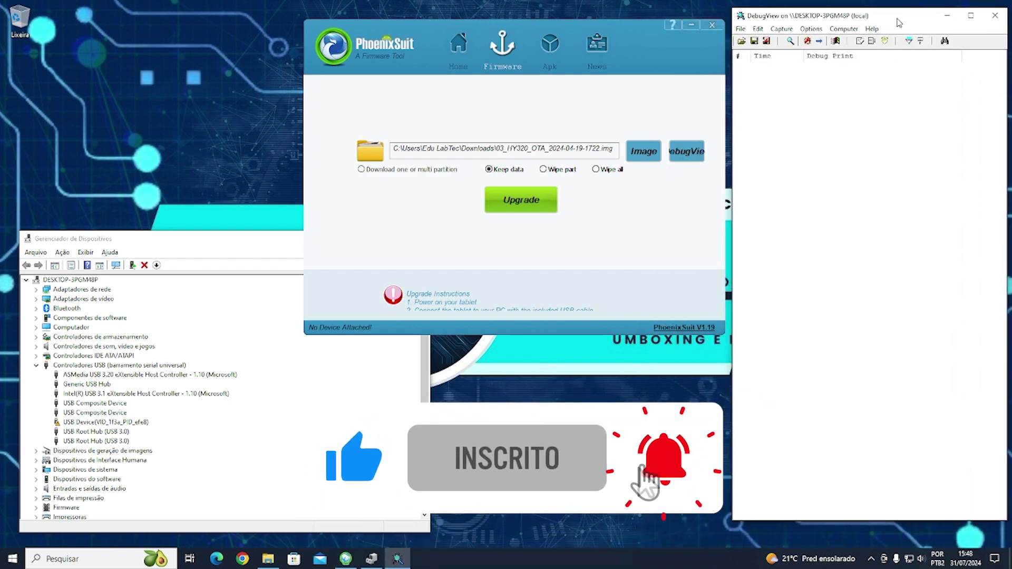
drag(867, 521, 868, 546)
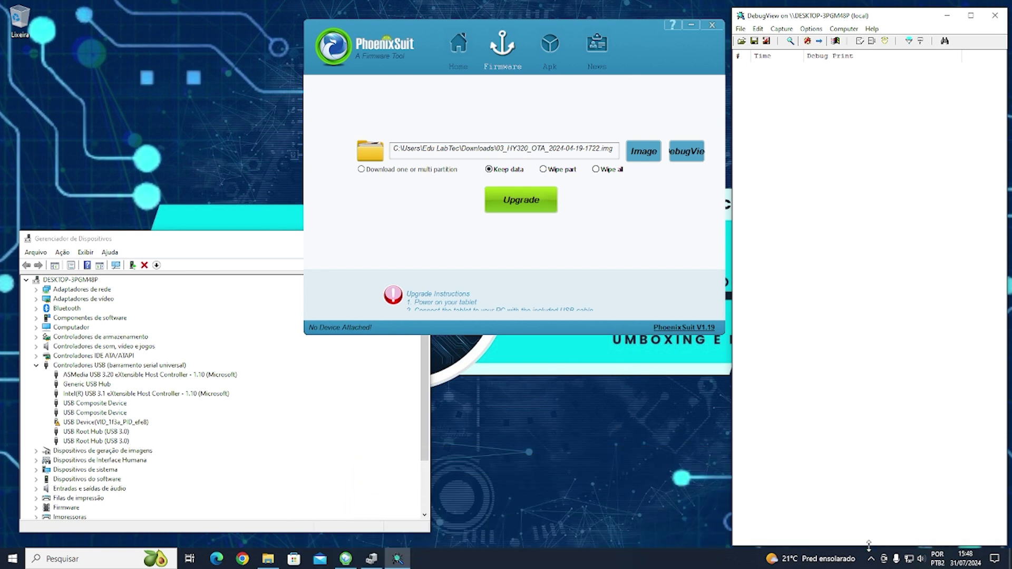
click(641, 33)
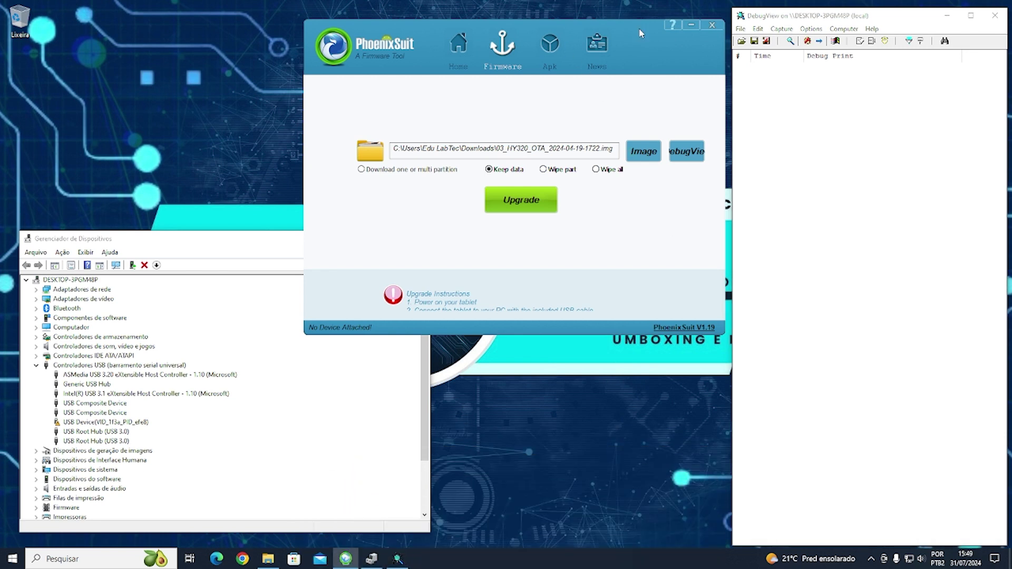